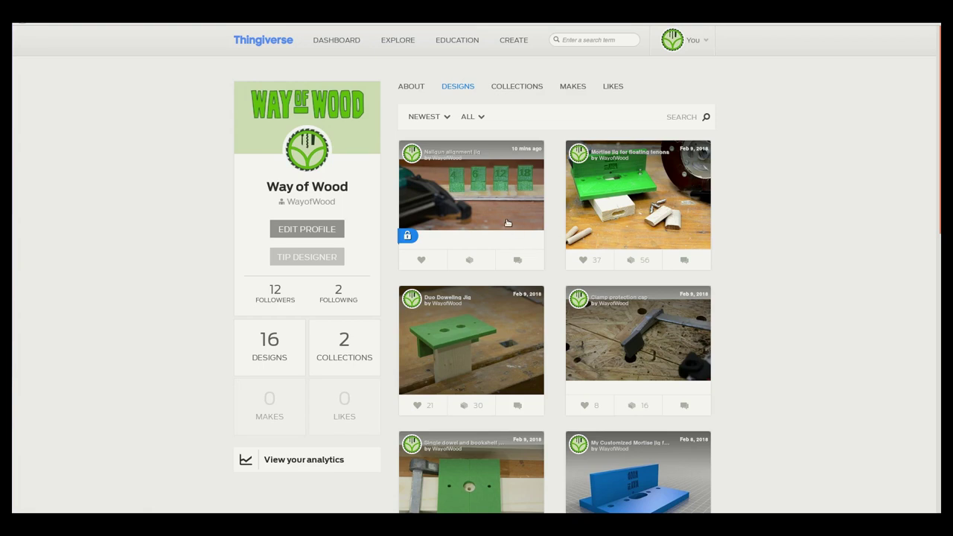
Open the Nailgun alignment jig's Thingiverse page and try launching it in Customizer.
click(502, 218)
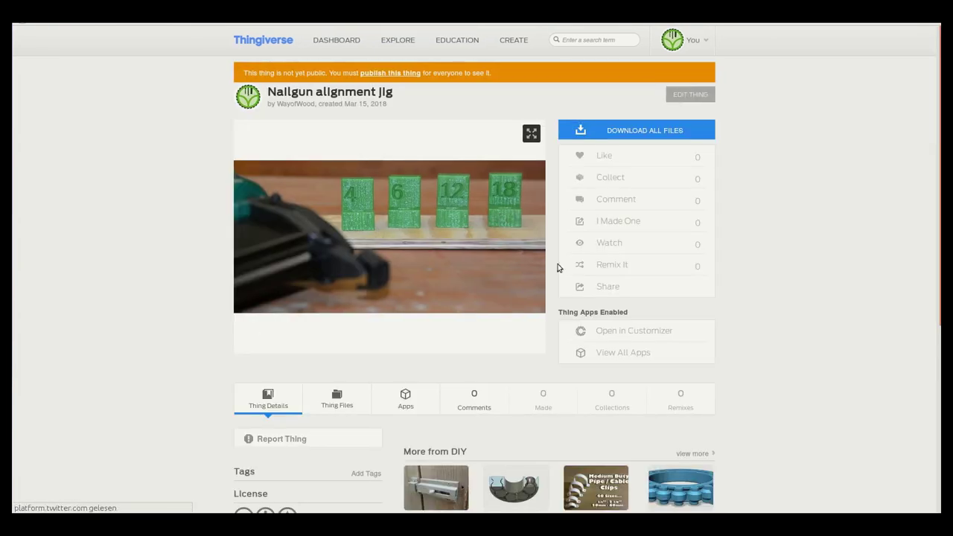
click(650, 335)
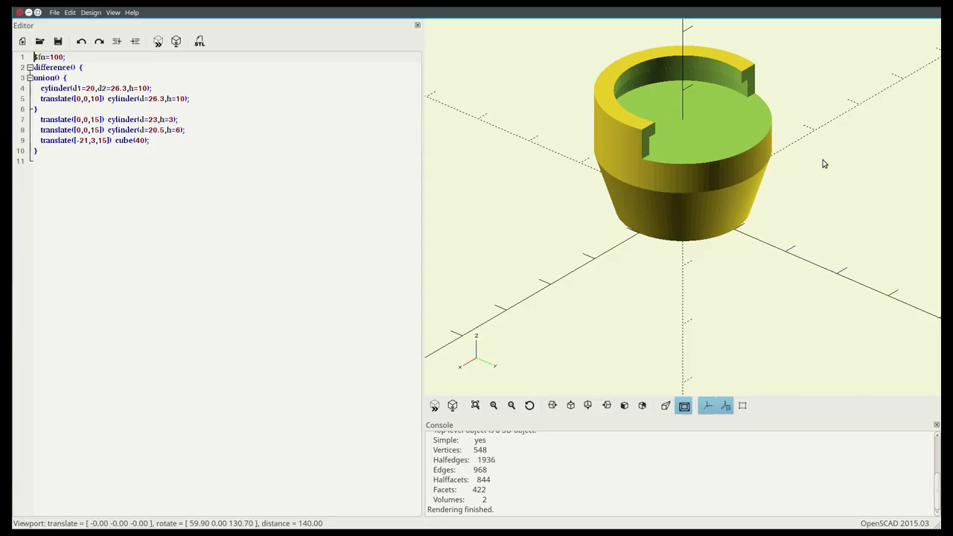
Orbit the example models, including the yellow part and the domino jig plate.
drag(823, 164, 736, 147)
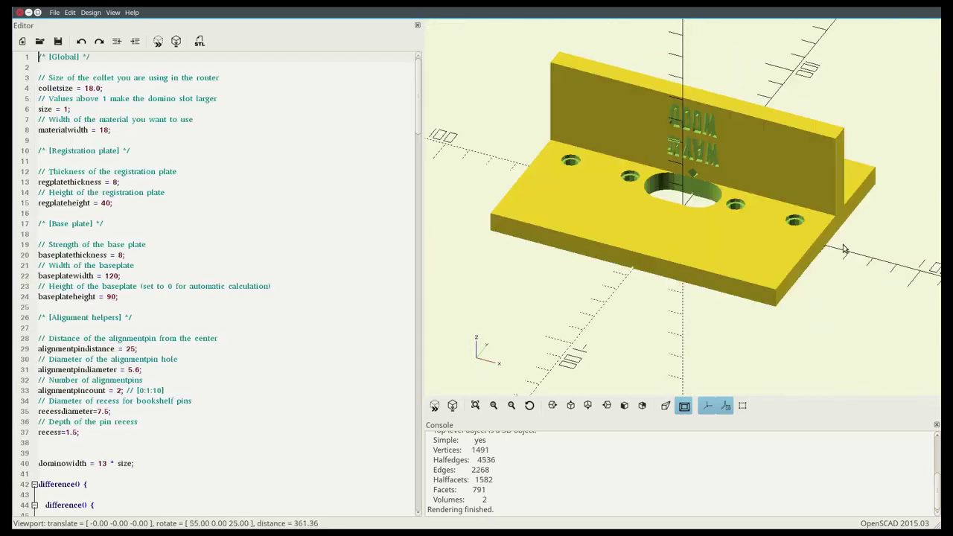
drag(841, 249, 611, 80)
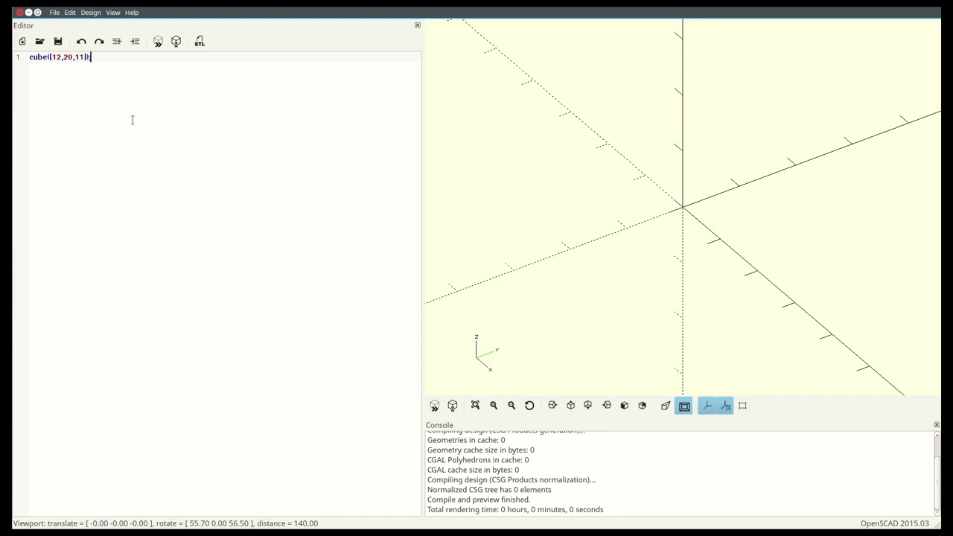
Preview the 12×20×11 and 2.2×10×10 cubes as a yellow box.
click(434, 404)
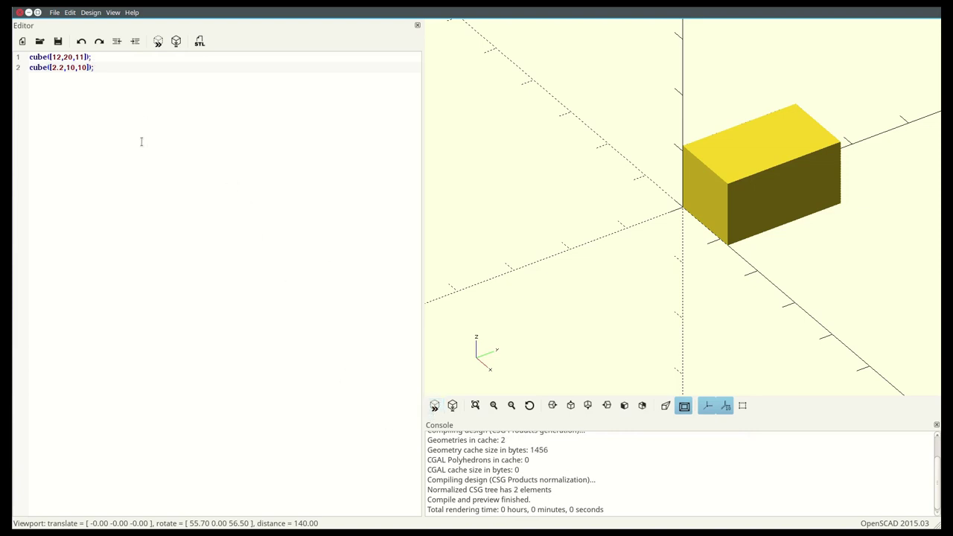
Highlight the 2.2×10×10 cube with # and preview it in red.
text(#)
click(434, 406)
drag(552, 254, 623, 251)
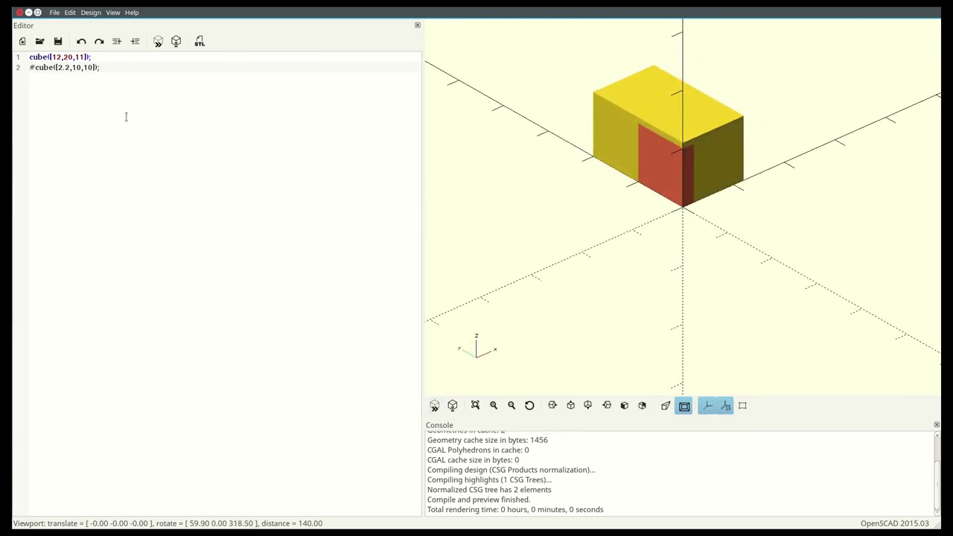
Offset the highlighted cube with translate([9,5,0]) so it sits inside the block.
text(translate() [])
key(Left)
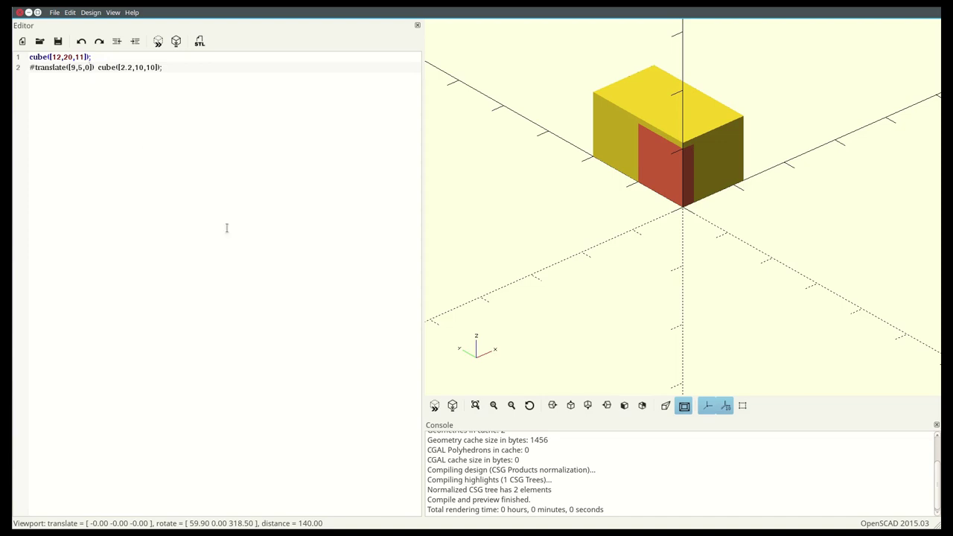
click(435, 405)
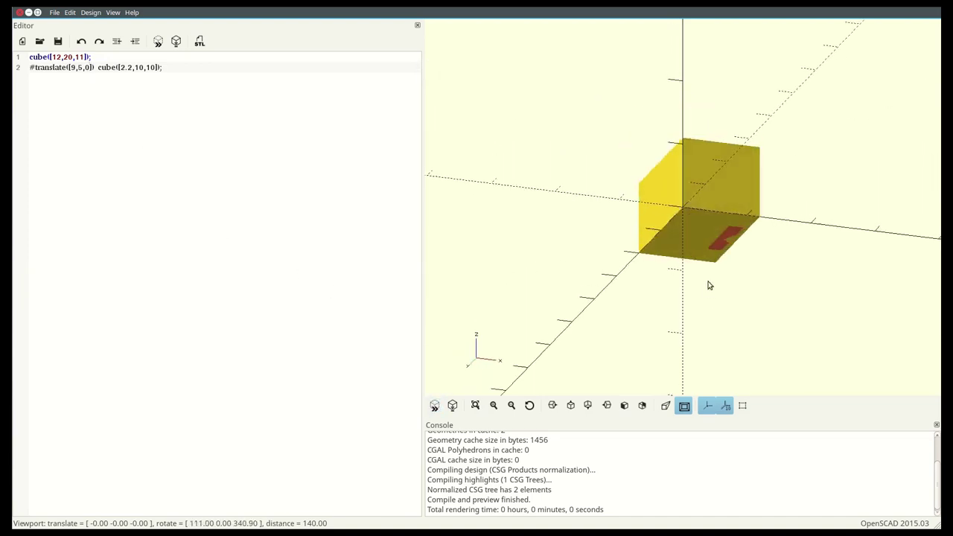
drag(708, 285, 668, 276)
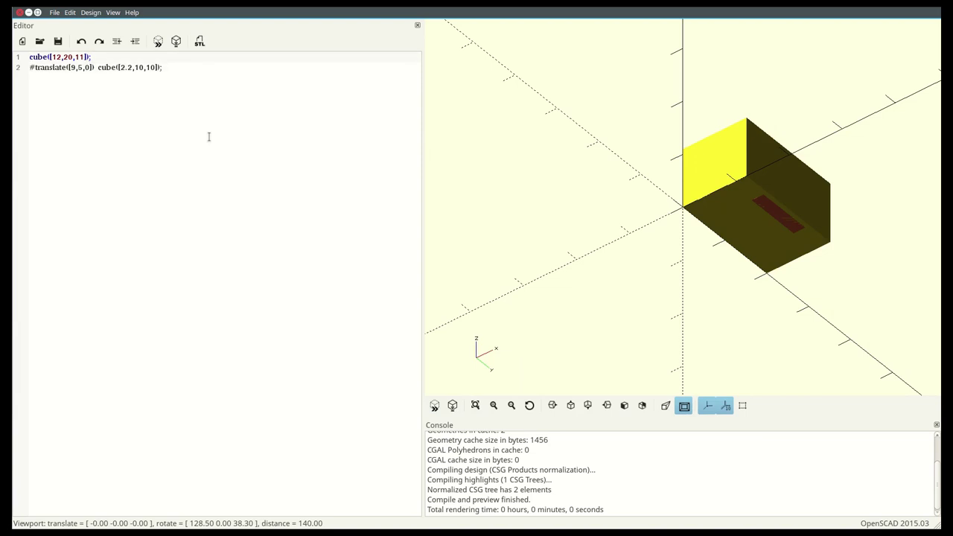
key(Return)
Wrap both cubes in an indented difference() { } block.
text(differ)
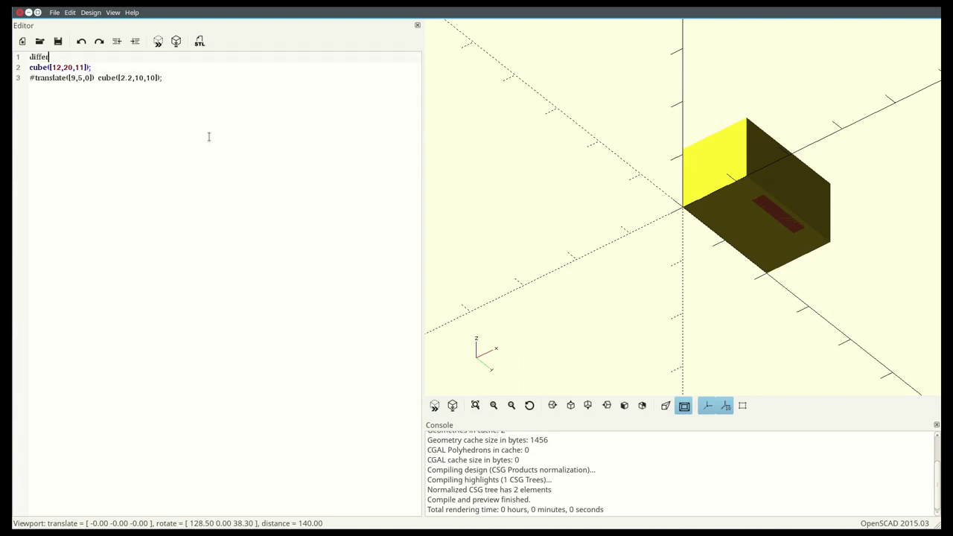
text(ence() {)
key(Down)
key(Home)
key(shift+Down)
key(shift+End)
key(Tab)
key(End)
key(Return)
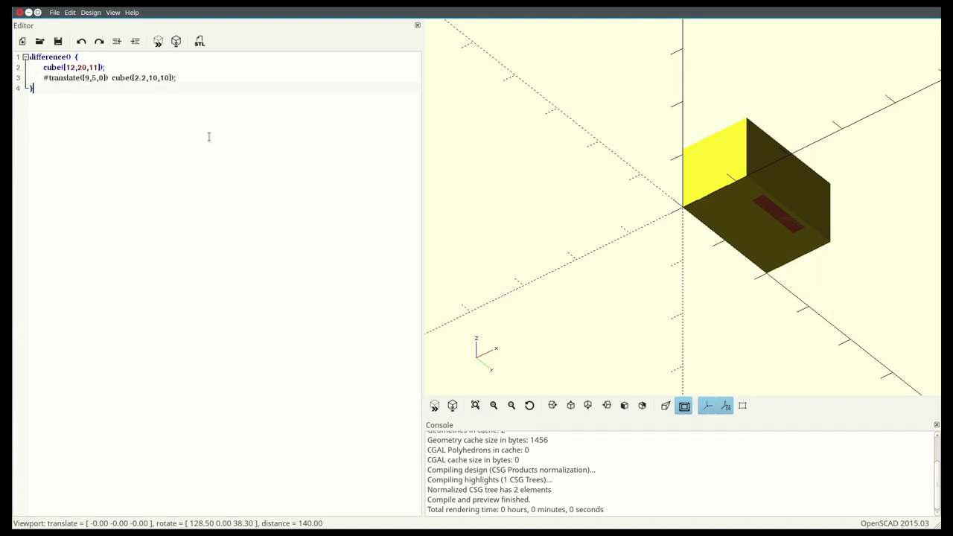
Remove the # marker and render the block with its 2.2×10 slot cut out.
key(Up)
key(Right)
key(BackSpace)
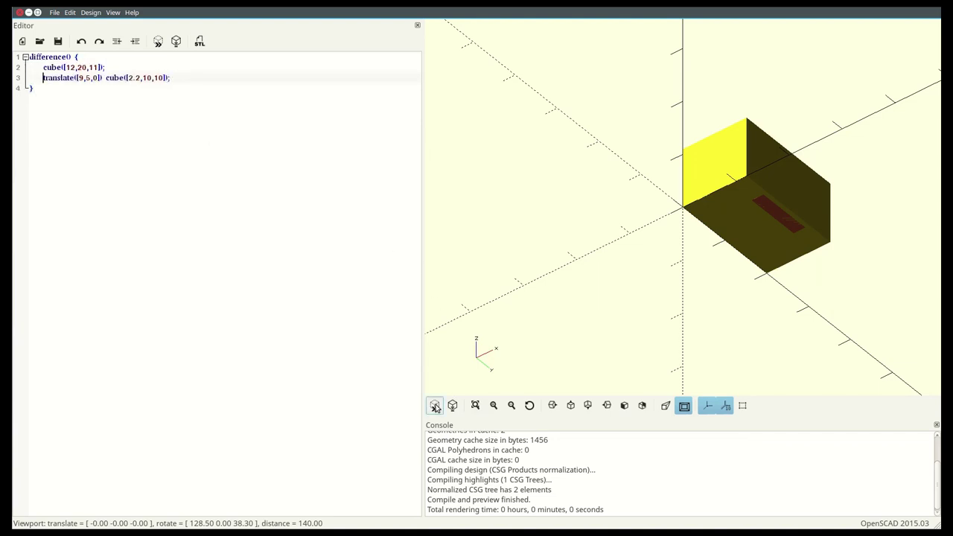
click(435, 406)
mouse_move(583, 341)
mouse_down()
mouse_move(583, 310)
mouse_move(553, 283)
mouse_move(566, 339)
mouse_up()
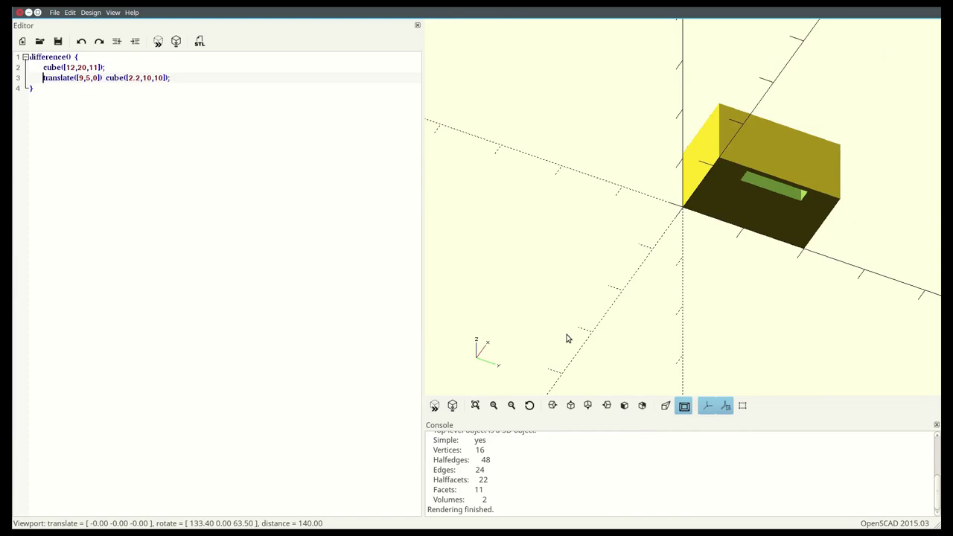
Add a thickness comment, material = 12, and distance = (material/2) + 2.7 at the top.
drag(565, 338, 476, 223)
click(41, 56)
key(Return)
key(Return)
key(Up)
key(Up)
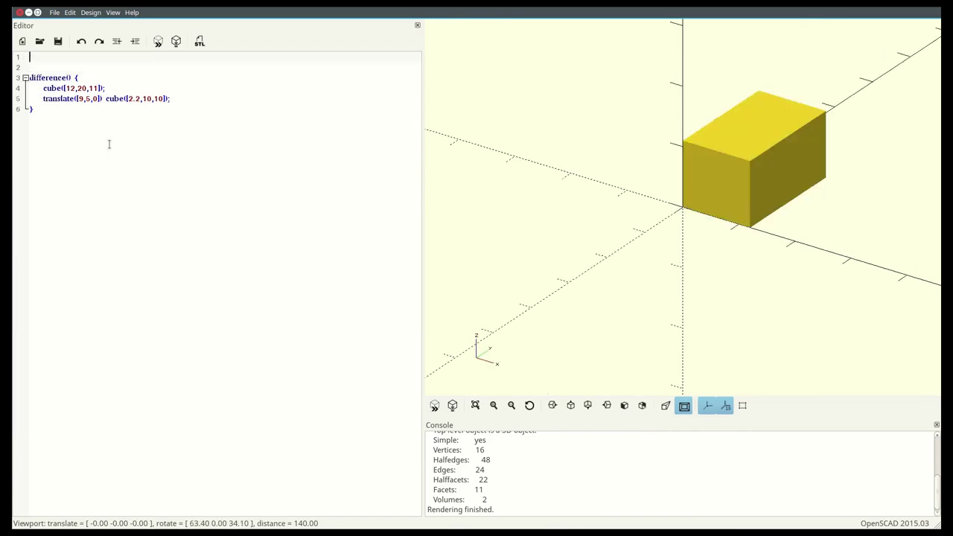
text(// Please input the thickness of the material)
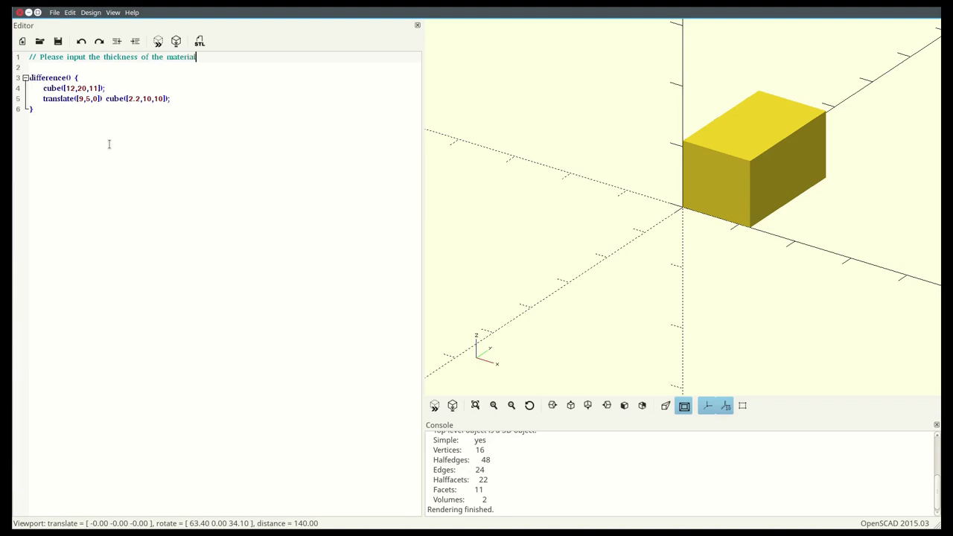
key(Return)
text(material =)
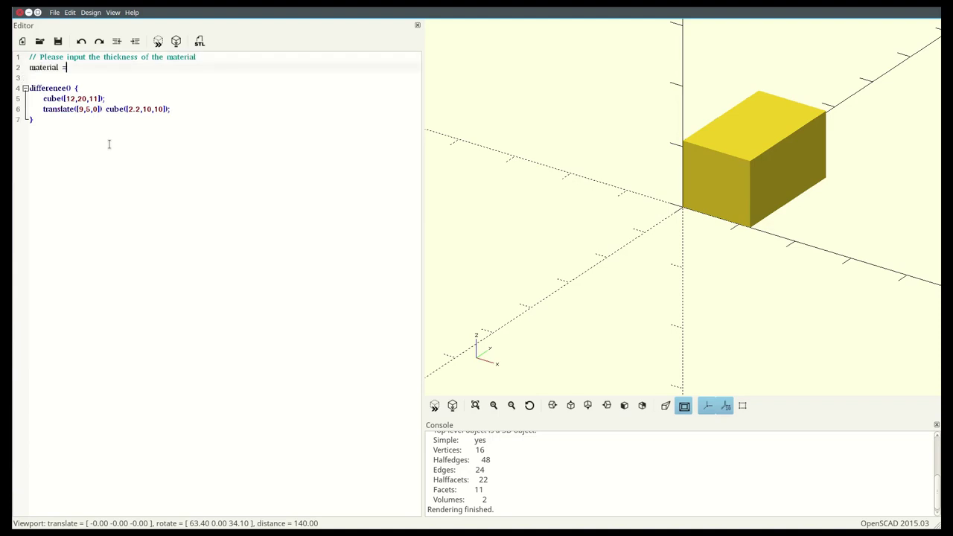
text( 12;)
key(Return)
text(distance)
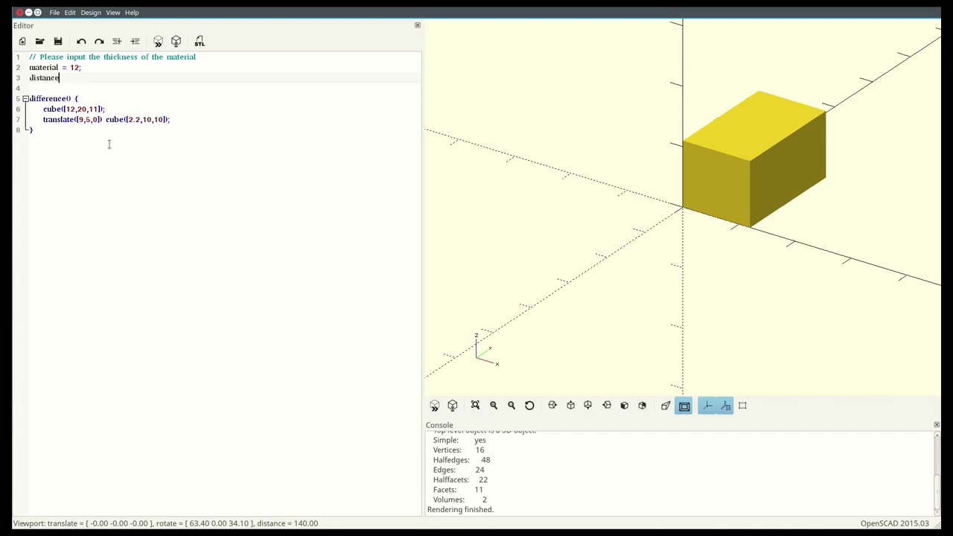
text( = (material/2) + 2.7)
Add an upright cube([8,20,30]) after the difference block and preview it.
key(Return)
key(Return)
text(cube)
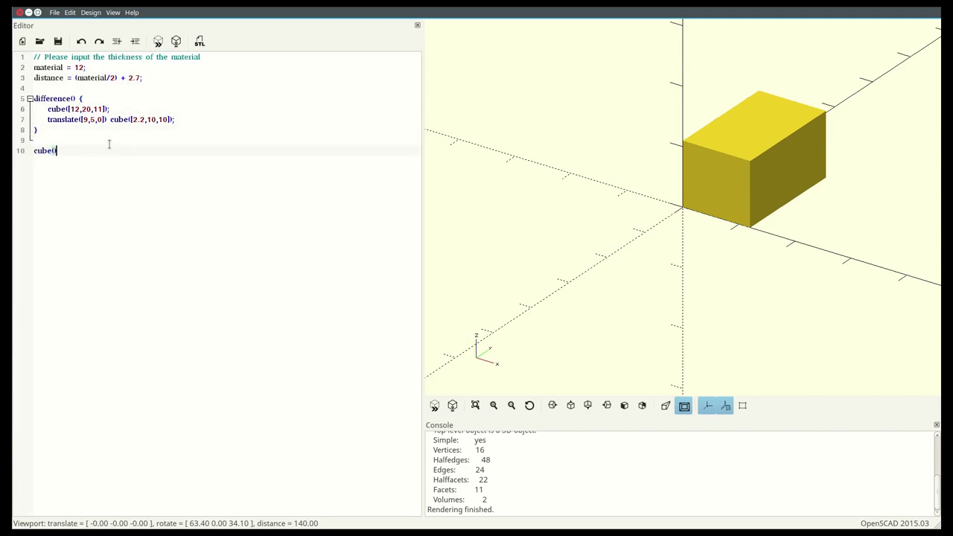
text(();)
key(Left)
key(Left)
text([])
key(Left)
text(8,20,2)
key(BackSpace)
text(30)
click(435, 405)
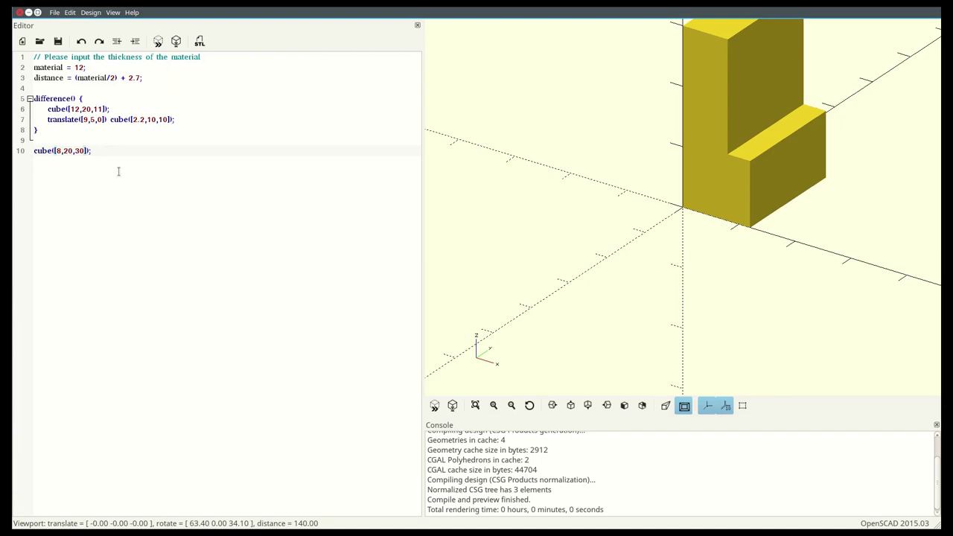
Shift the upright block by translate([-distance,0,0]), checking it highlighted, then remove the #.
key(Home)
text(#)
click(434, 405)
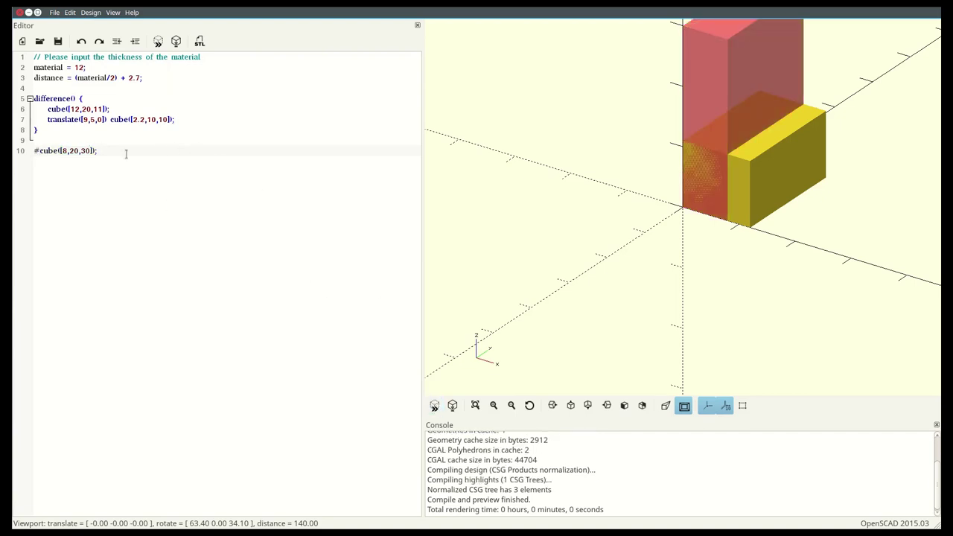
text(translate([]))
key(Left)
key(Left)
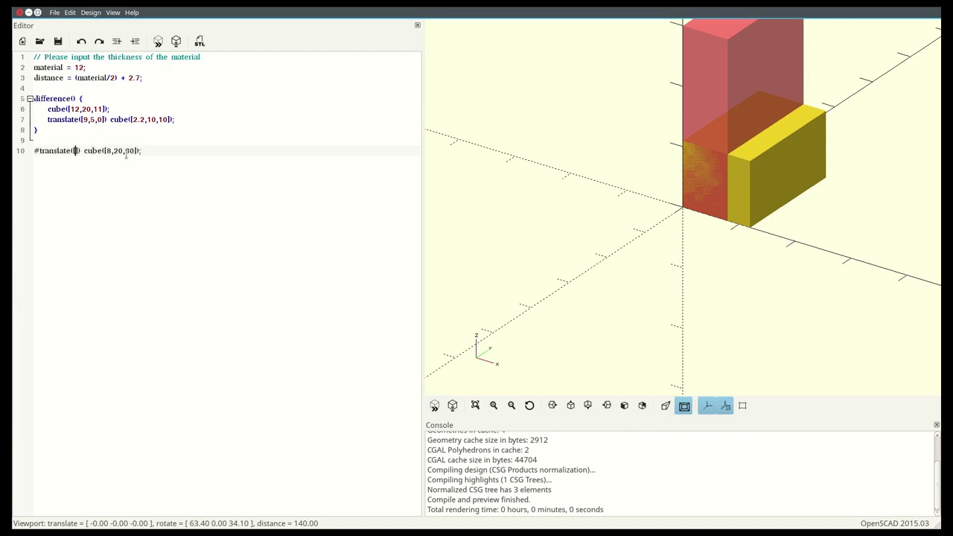
text([-distance,0,0])
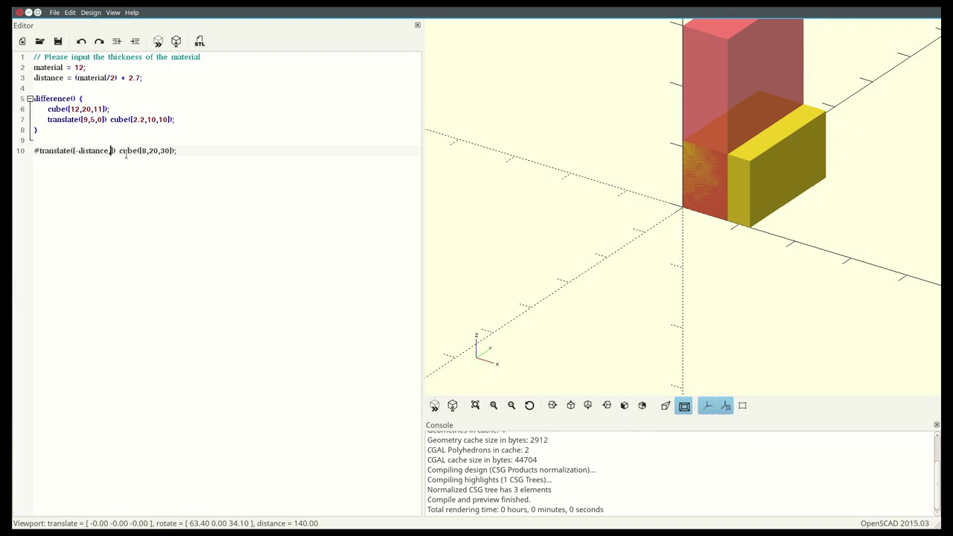
click(434, 408)
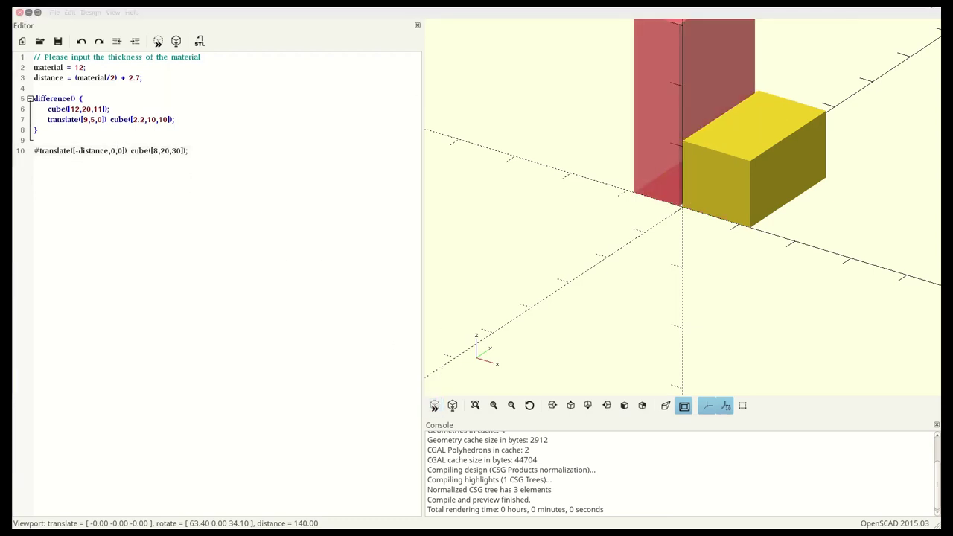
key(Delete)
click(434, 406)
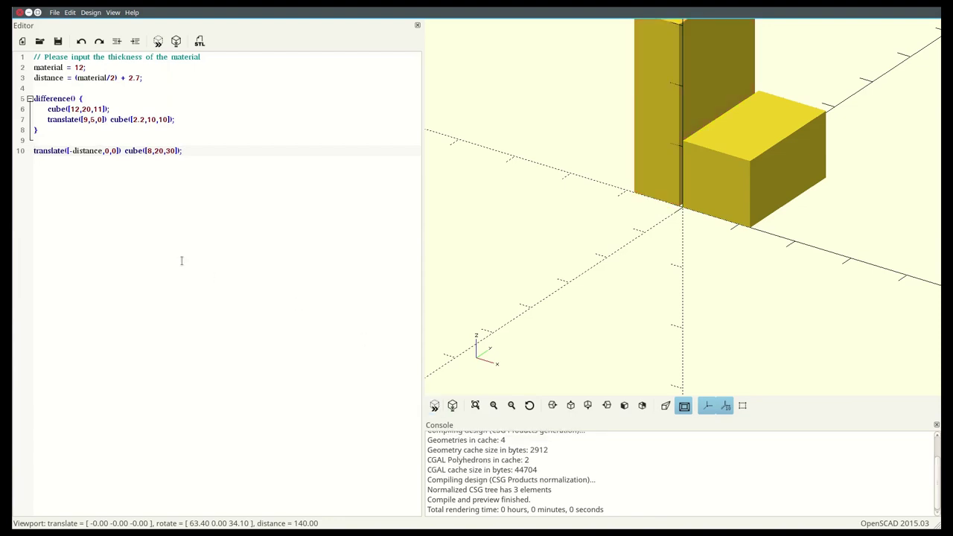
Change the base cube's length to 12+distance.
key(Up)
key(Up)
key(Up)
key(Right)
key(Right)
key(Right)
key(Right)
key(Right)
text(+distance)
Shift the base cube by translate([-distance,0,0]) and preview it.
key(Home)
text(translate())
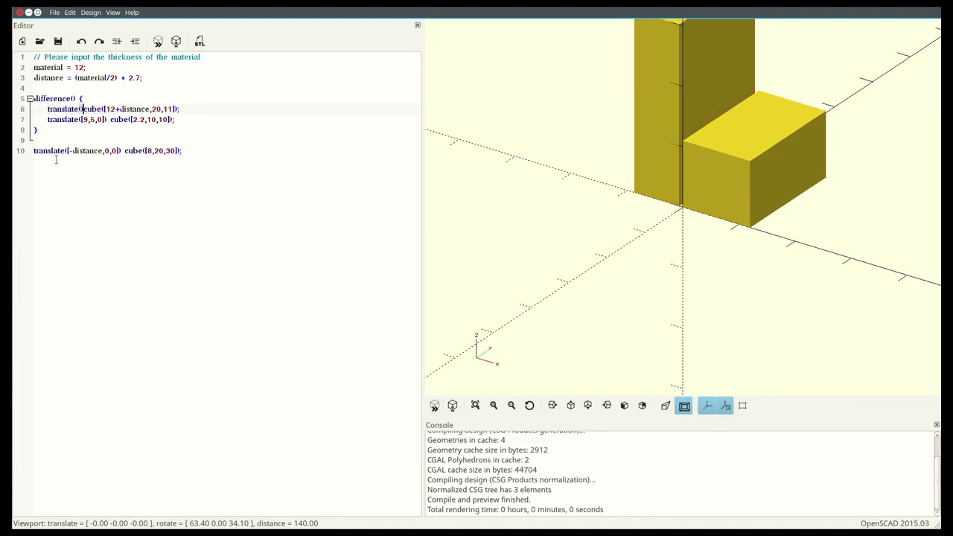
key(Left)
key(Left)
text([])
key(Left)
text(-distance,0,0)
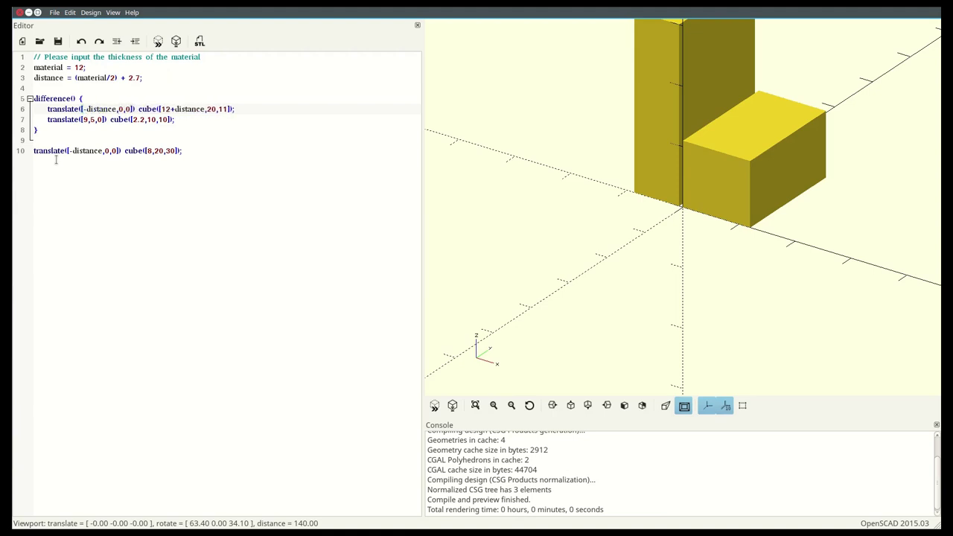
click(434, 405)
Move the upright block line into the difference, right after the base cube.
key(shift+End)
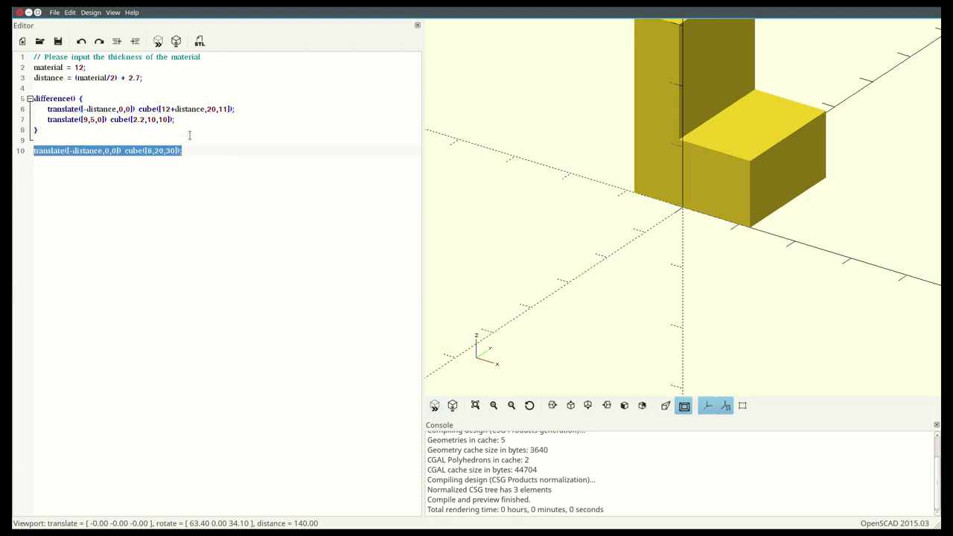
right_click(164, 154)
click(180, 195)
click(253, 109)
key(Return)
right_click(67, 119)
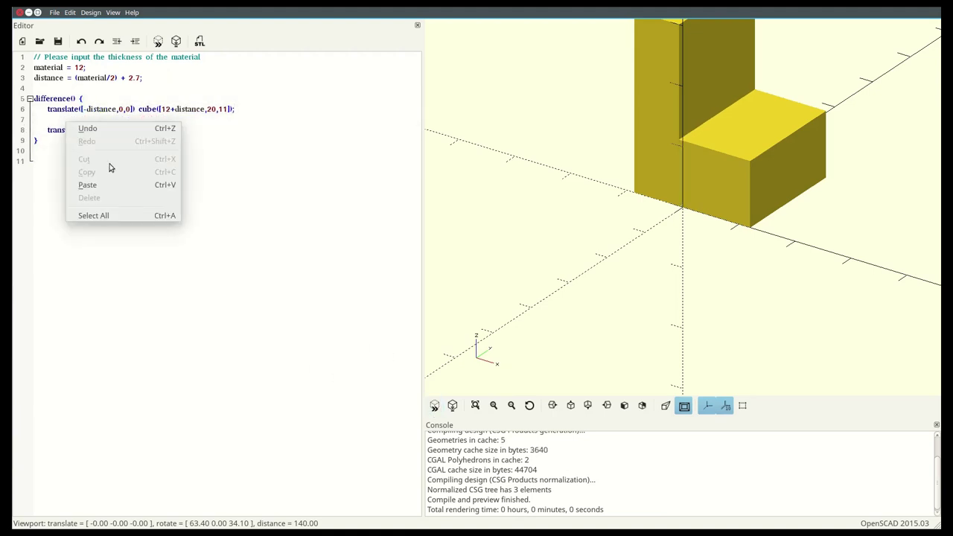
click(97, 186)
Wrap both translated blocks in union() { } and render the L-shaped part.
click(101, 98)
key(Return)
text(union() {)
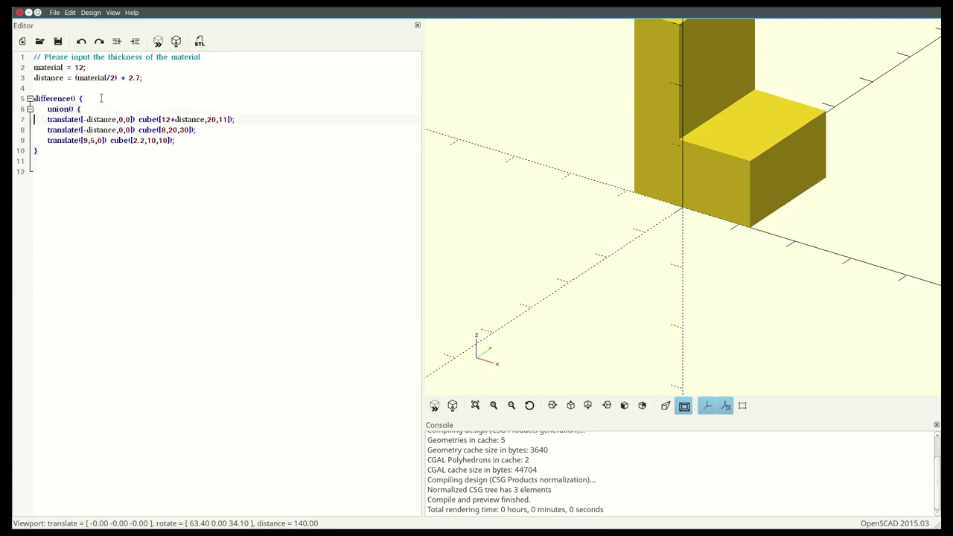
key(Down)
key(shift+Down)
key(shift+Down)
key(Tab)
key(Return)
text(})
click(452, 405)
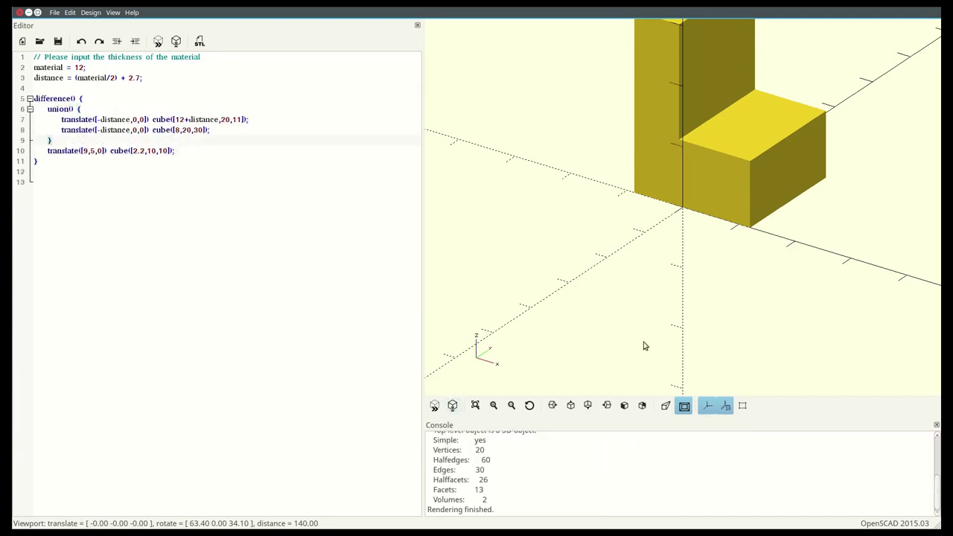
drag(642, 344, 612, 325)
Add highlighted 4×8.5×1 and 6.5×14×1 plate cubes and preview them.
key(Down)
key(Down)
key(Down)
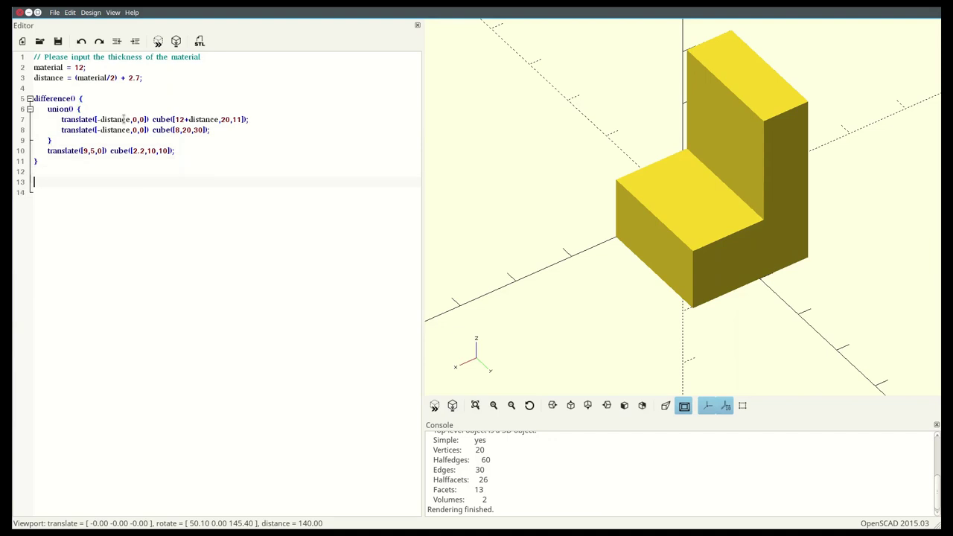
key(Return)
text(cube())
text(4,8.5,1)
key(Home)
text(#)
key(F5)
drag(635, 176, 621, 302)
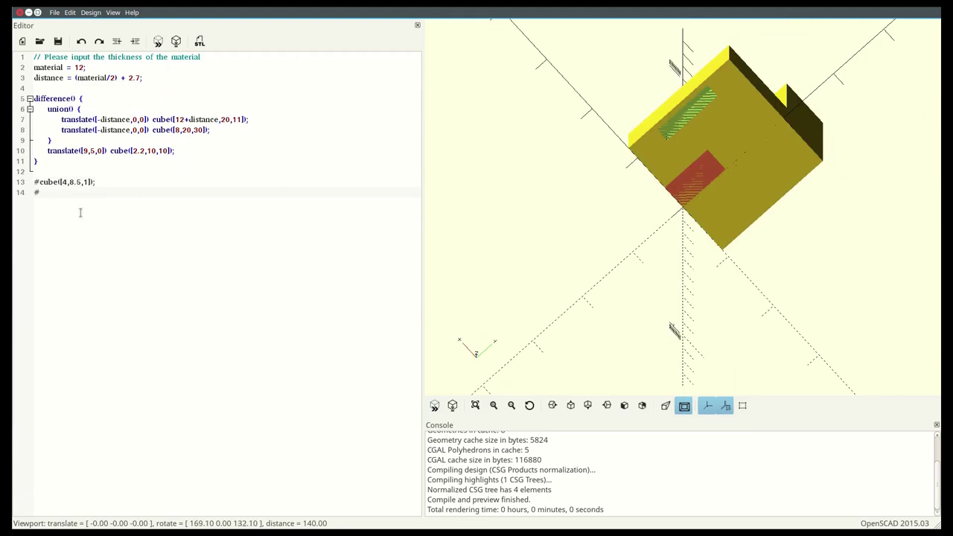
text(cube([6.5,14,1]);)
key(F5)
Position the 4×8.5×1 plate at translate([5,(20-8.5)/2,11]).
text(translate([]))
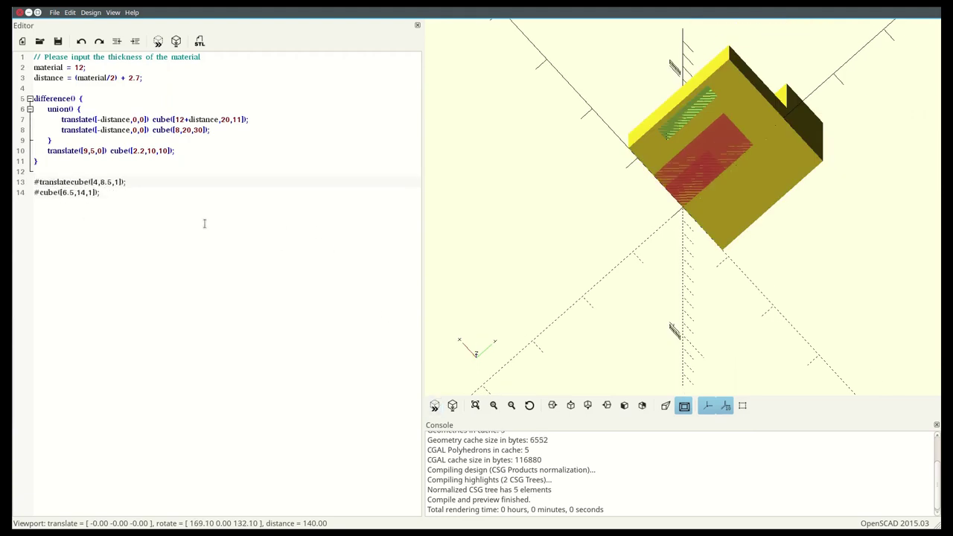
key(Left)
key(Left)
text(5,(20-8.5),11)
key(F5)
drag(610, 171, 590, 294)
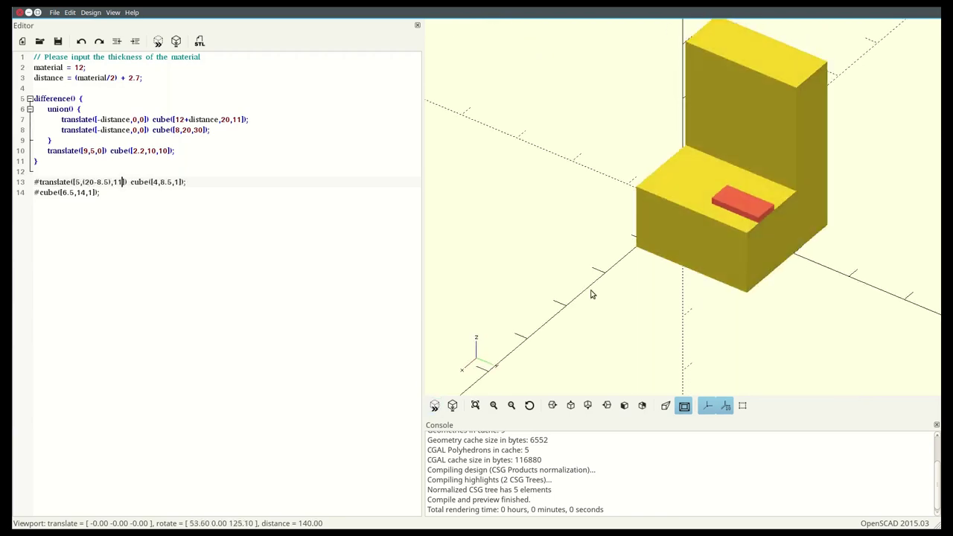
text(/2)
key(F5)
Position the 6.5×14×1 plate at translate([1.5,(20-14)/2,0]).
key(Home)
key(Right)
text(translate([]))
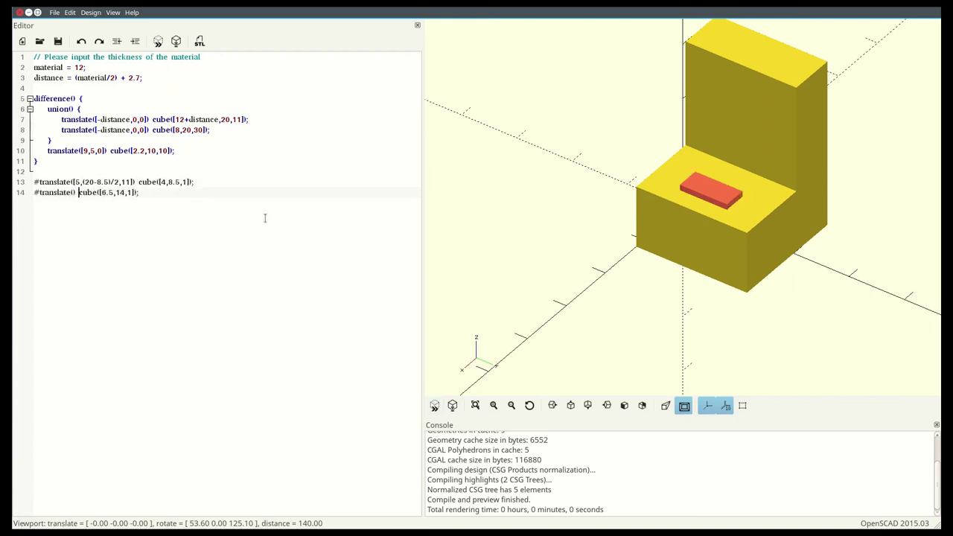
key(Left)
key(Left)
key(Left)
text(1.5,(20-14/2)
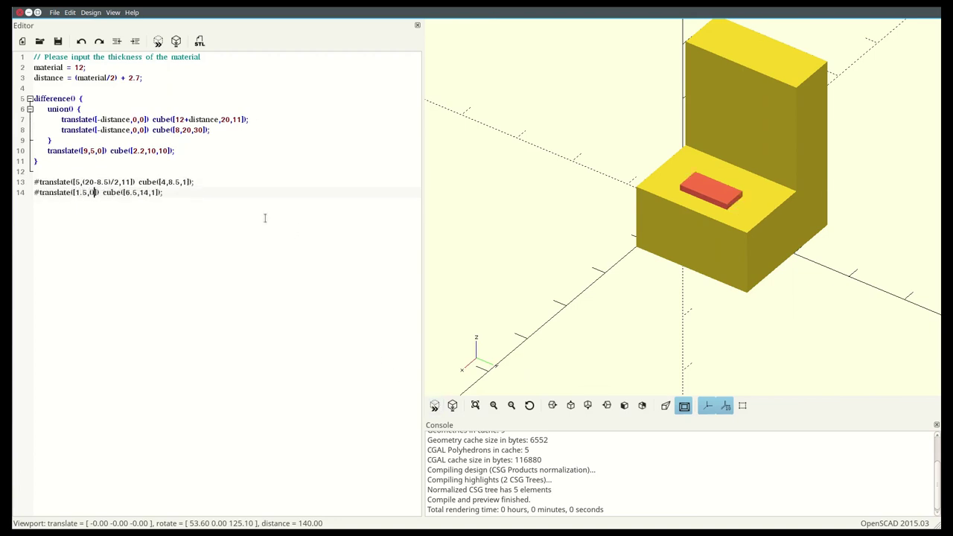
key(Left)
key(Left)
text())
key(Right)
key(Right)
text(,0)
drag(640, 216, 647, 310)
Remove the # highlight marks from both plate lines.
click(195, 230)
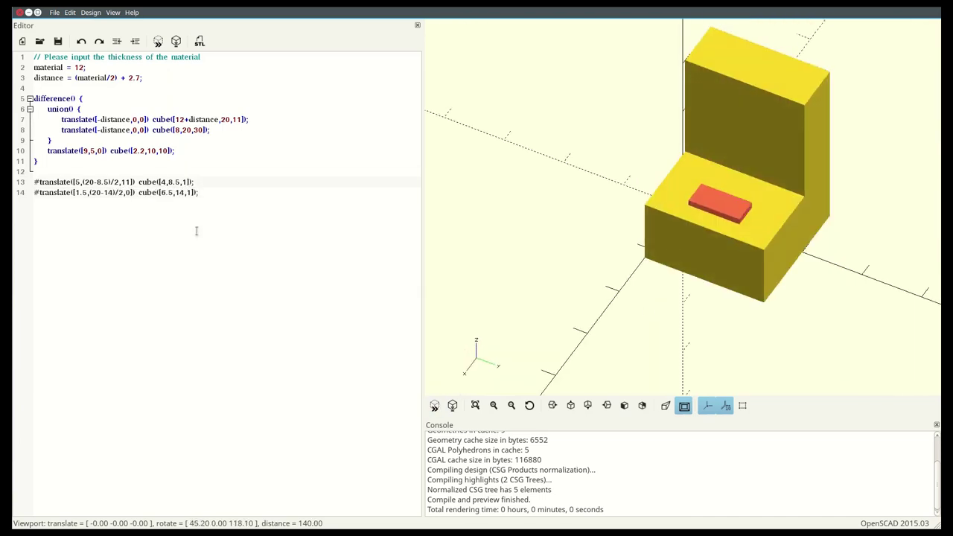
key(Home)
key(Delete)
key(Up)
key(Delete)
key(Return)
key(Up)
Wrap the two plate cubes in an indented hull() { } block.
text(hull() {)
key(Down)
key(Home)
key(shift+Down)
key(shift+End)
key(Tab)
key(End)
key(Return)
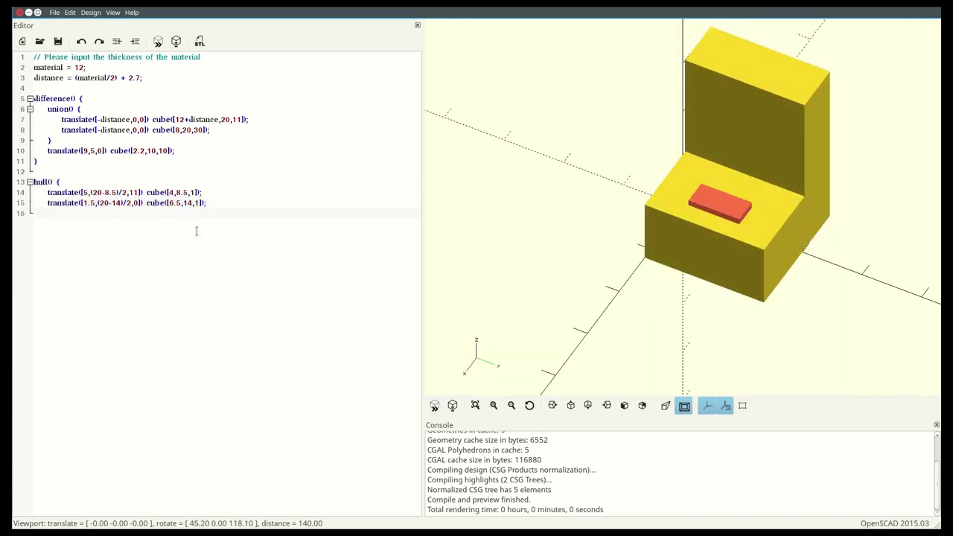
text(})
Preview the hull shape highlighted and on its own to check the taper.
click(435, 405)
text(#)
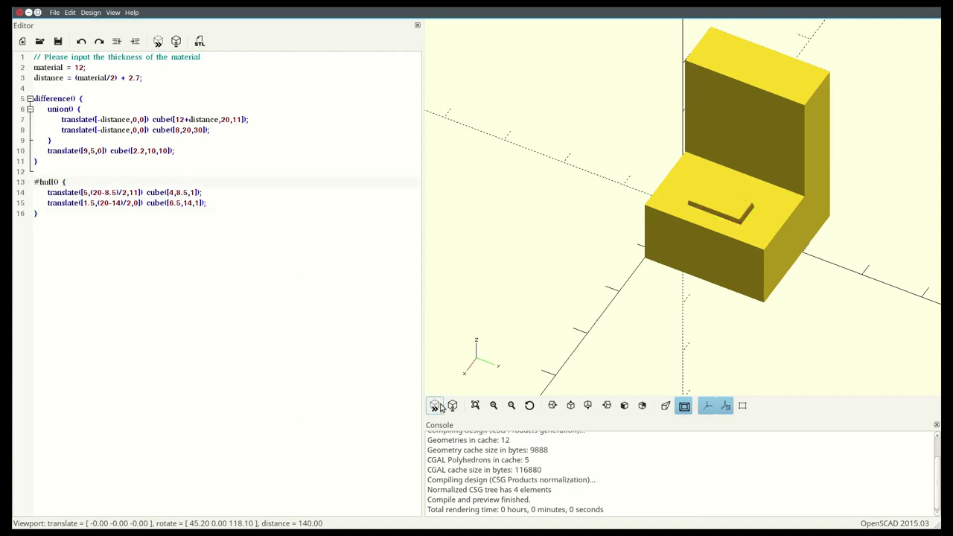
click(435, 405)
drag(610, 268, 621, 310)
click(434, 405)
Move the hull block inside difference() after line 10.
key(BackSpace)
key(shift+Down)
key(shift+Down)
key(shift+Down)
key(shift+End)
right_click(91, 201)
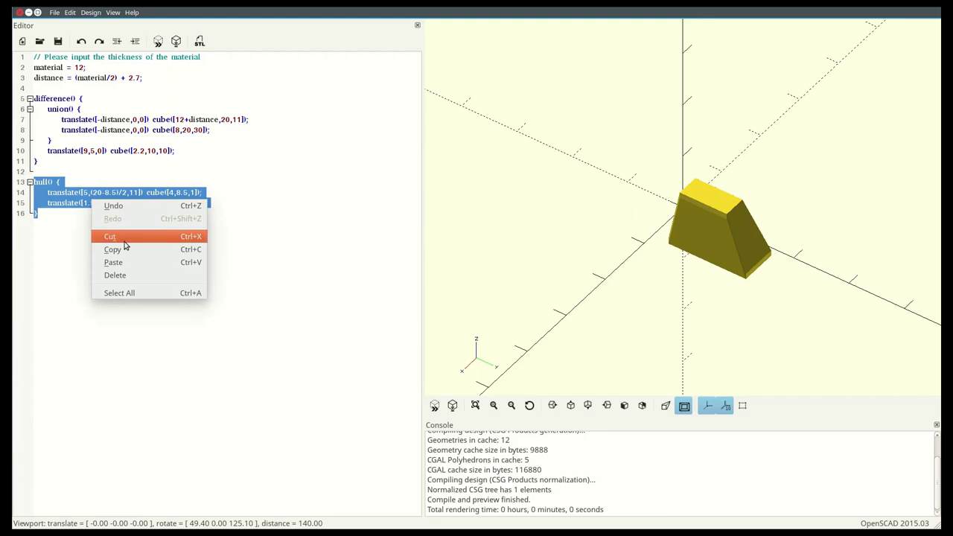
click(109, 236)
click(195, 154)
key(Return)
key(Return)
key(ctrl+v)
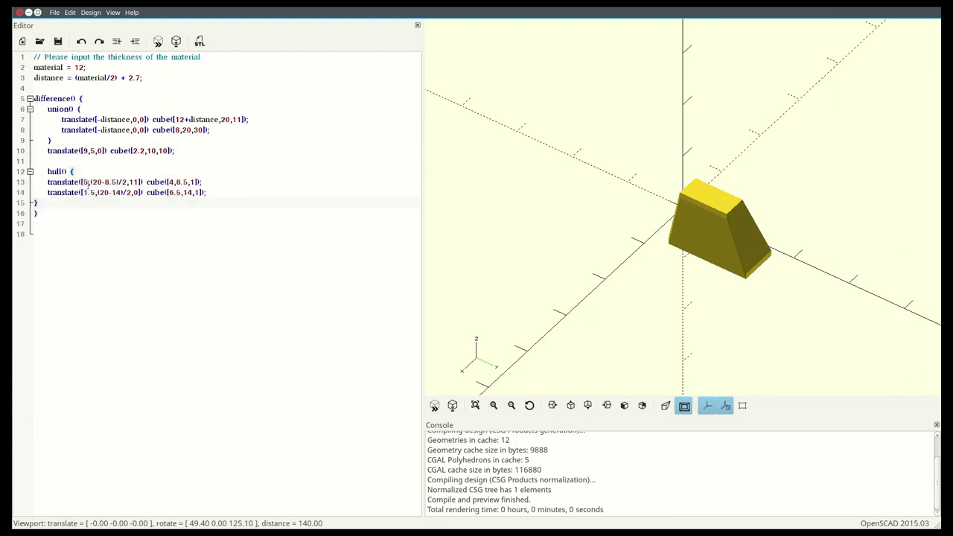
Indent the hull block, then preview and render the jig with its tapered opening.
key(shift+Up)
key(shift+Up)
key(shift+Up)
key(Tab)
click(435, 405)
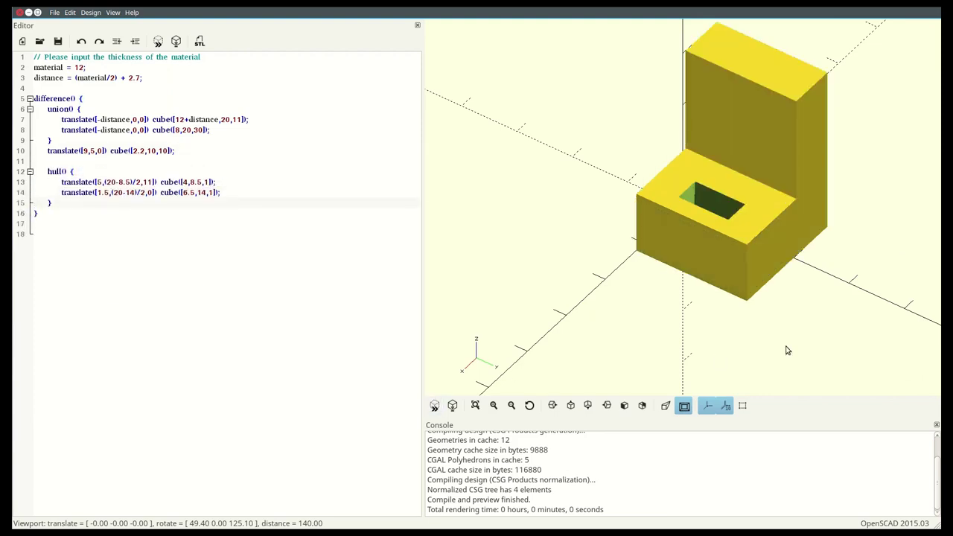
drag(785, 346, 768, 312)
key(F6)
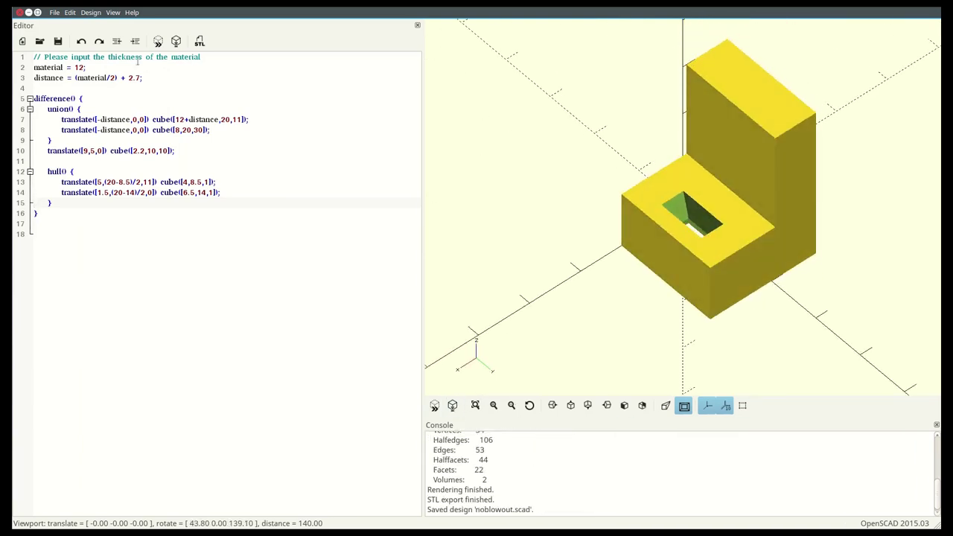
Export the jig as an STL file named noblowout.stl into /tmp/nailer.
click(56, 12)
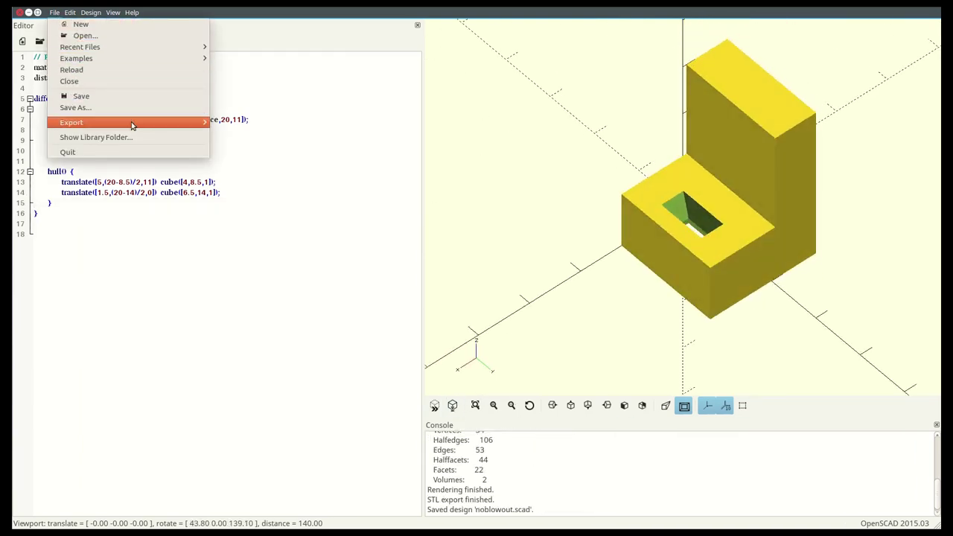
mouse_move(133, 123)
click(253, 123)
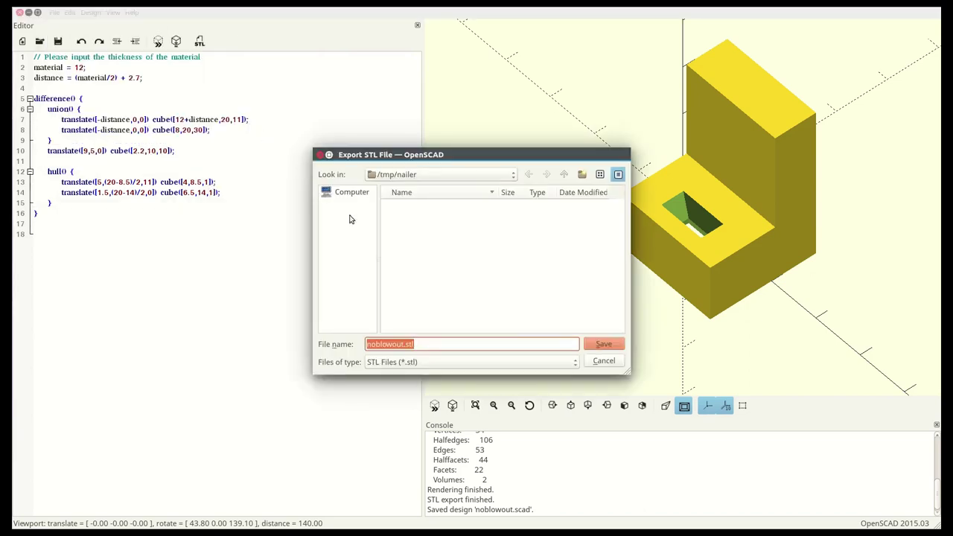
click(602, 345)
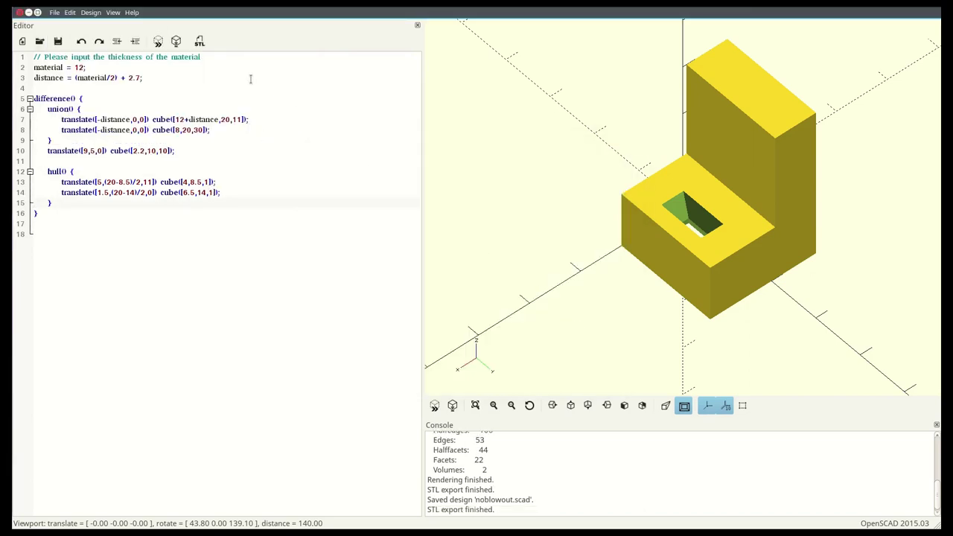
Change the material thickness on line 2 from 12 to 18 and re-render the jig.
click(90, 67)
key(BackSpace)
key(BackSpace)
click(452, 406)
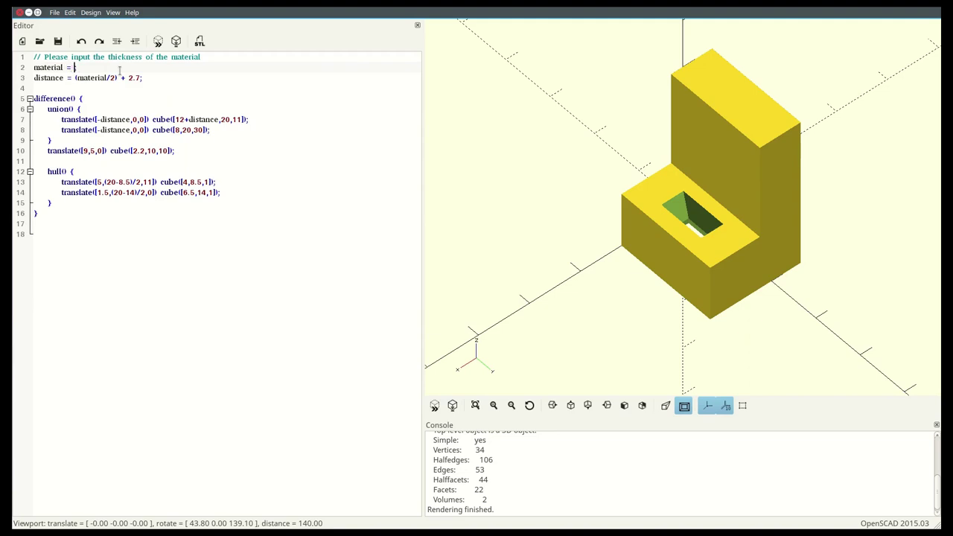
text(18)
click(452, 406)
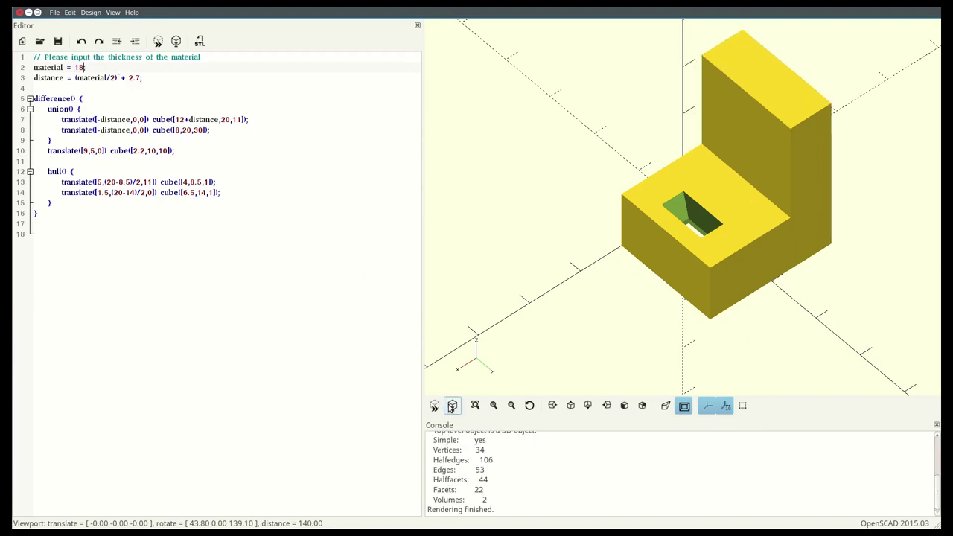